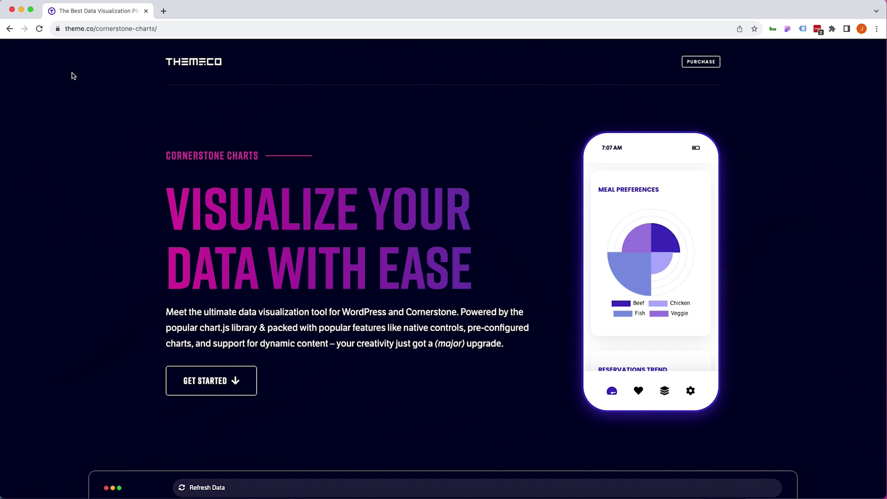
- Scroll through the Cornerstone Charts demo dashboards and back to the top
scroll(72, 76, "down", 15)
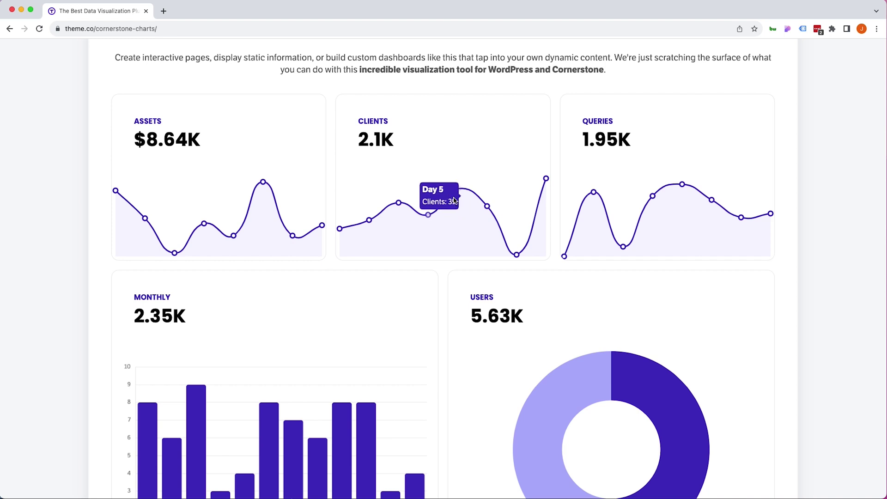
scroll(455, 200, "down", 5)
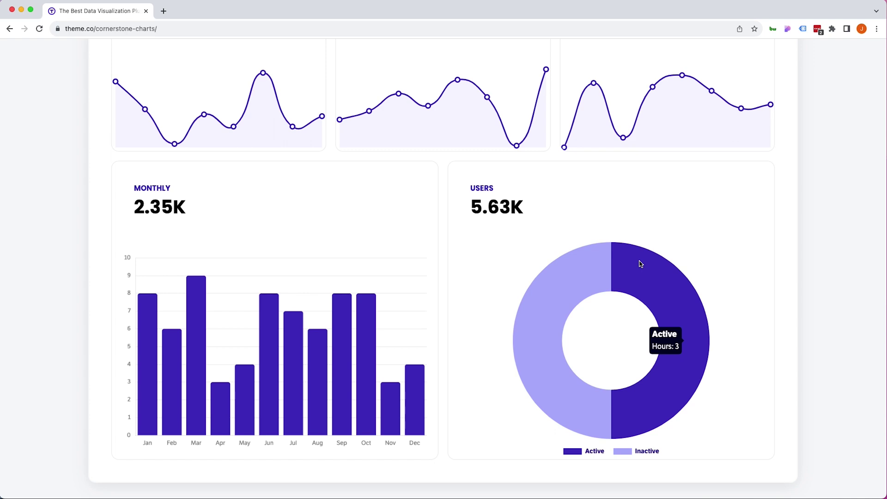
scroll(641, 263, "up", 15)
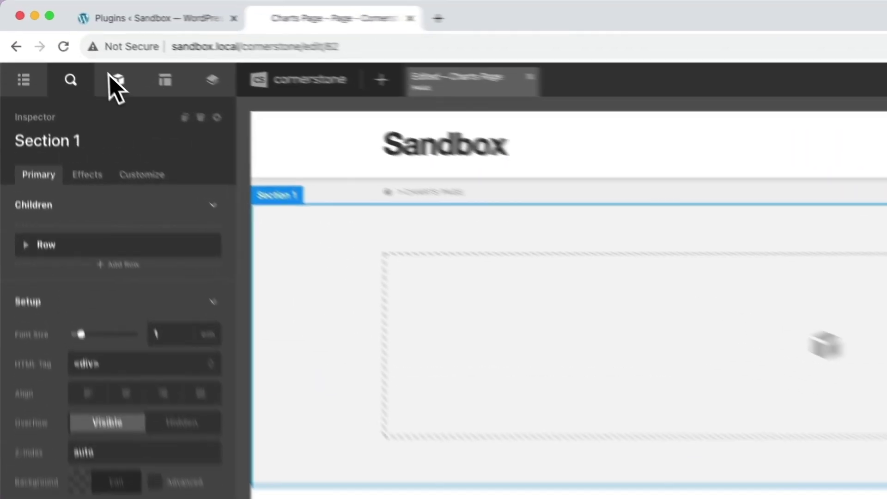
- Search the elements for 'chart' and drop a Bar Chart into the empty section
left_click(72, 49)
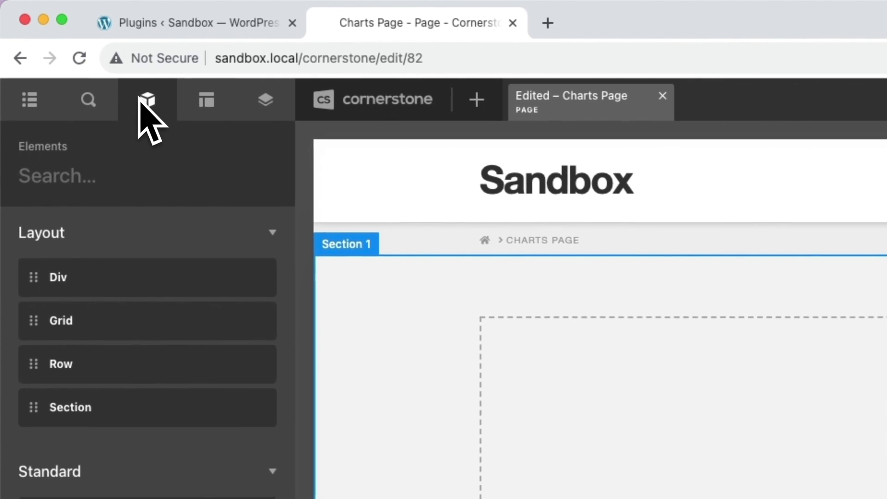
type("chart")
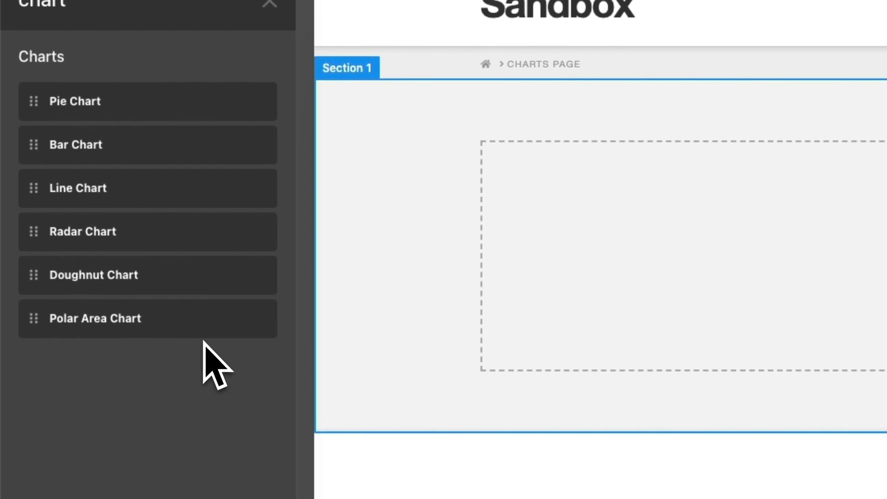
left_click_drag(94, 147, 647, 354)
left_click_drag(333, 268, 349, 214)
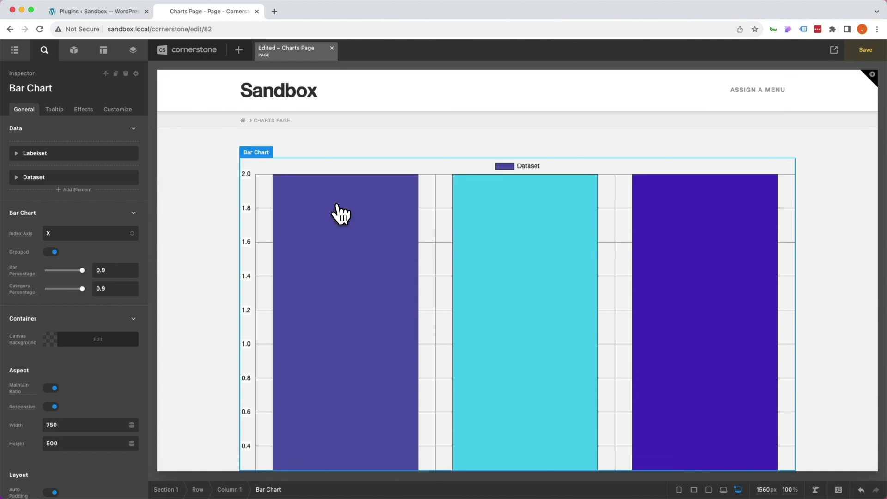
- Change the bar chart height from 500 to 300, then duplicate its dataset
scroll(340, 213, "down", 3)
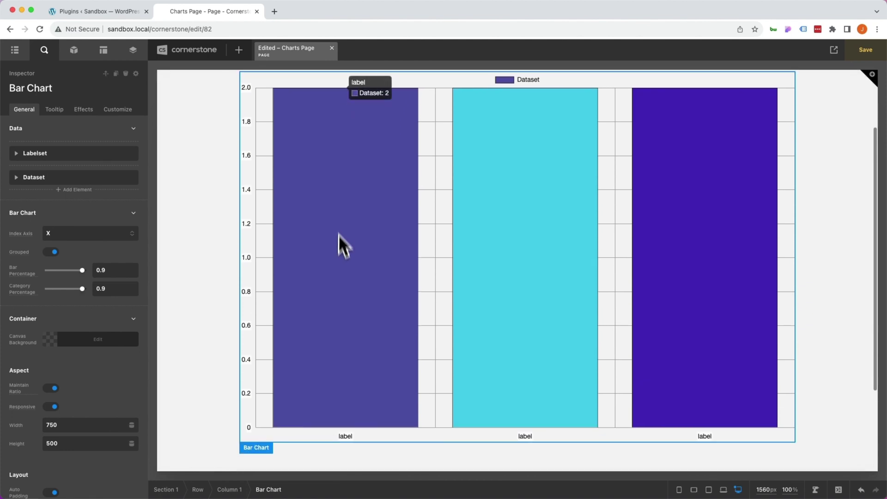
scroll(311, 300, "up", 3)
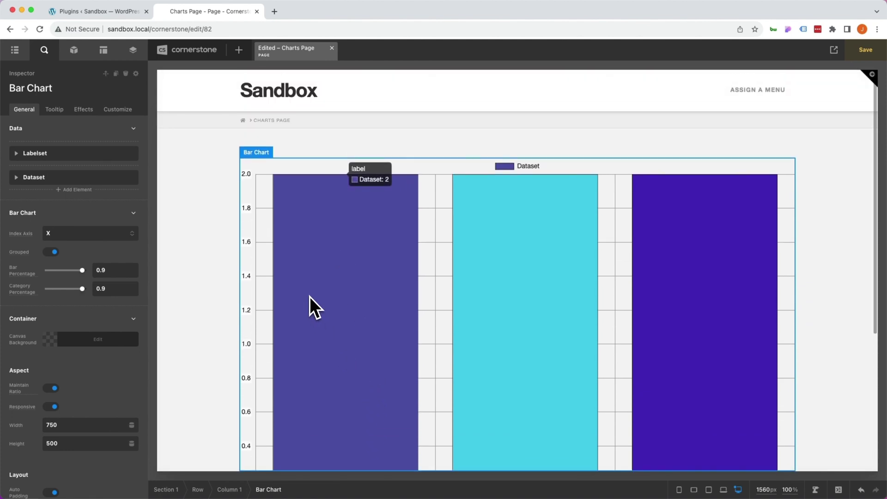
double_click(87, 441)
type("300")
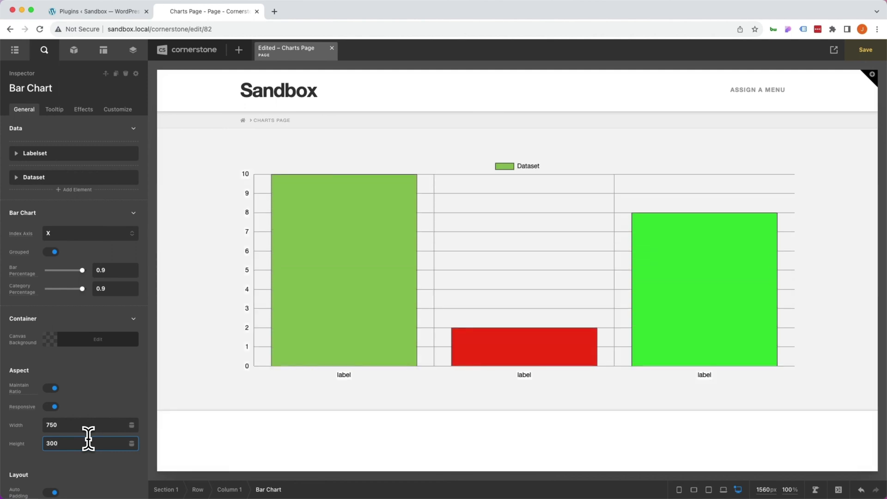
left_click(252, 290)
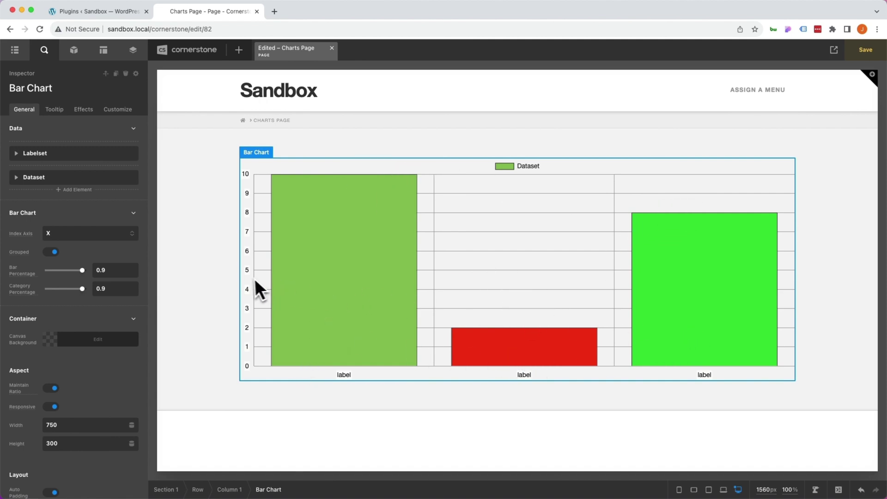
left_click(120, 179)
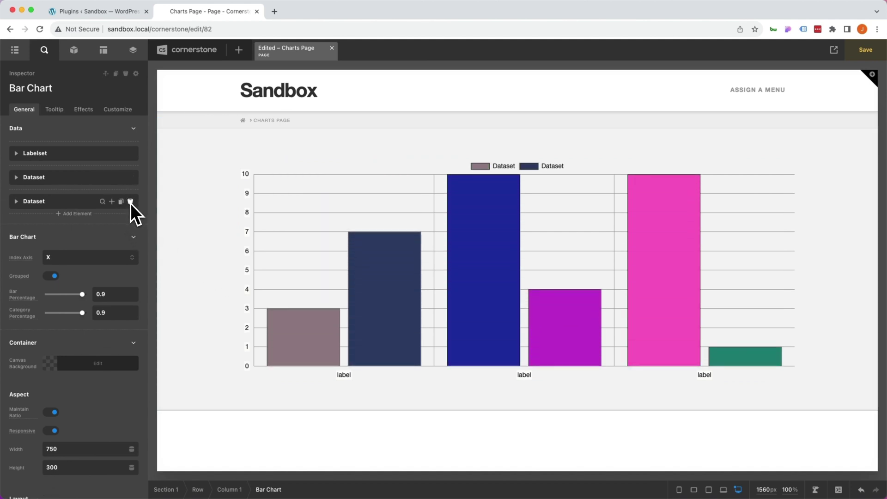
- Toggle each dataset's bars off and back on from the chart legend
mouse_move(456, 191)
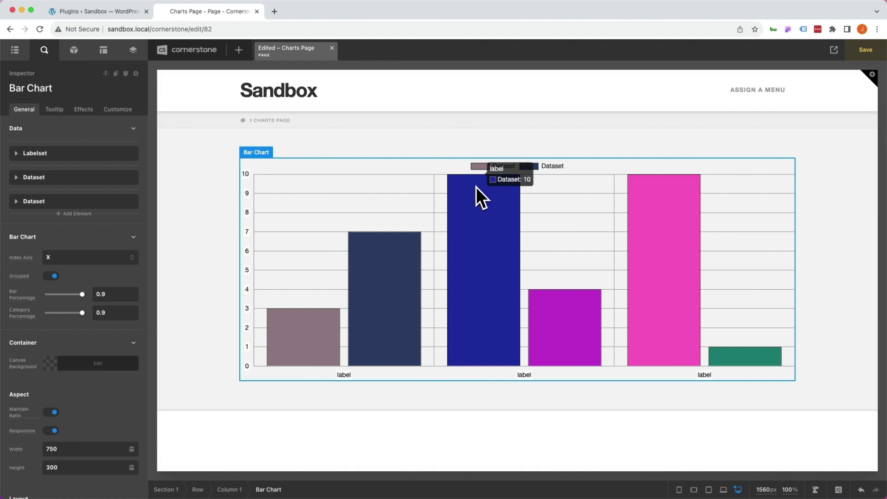
left_click(478, 168)
left_click(478, 167)
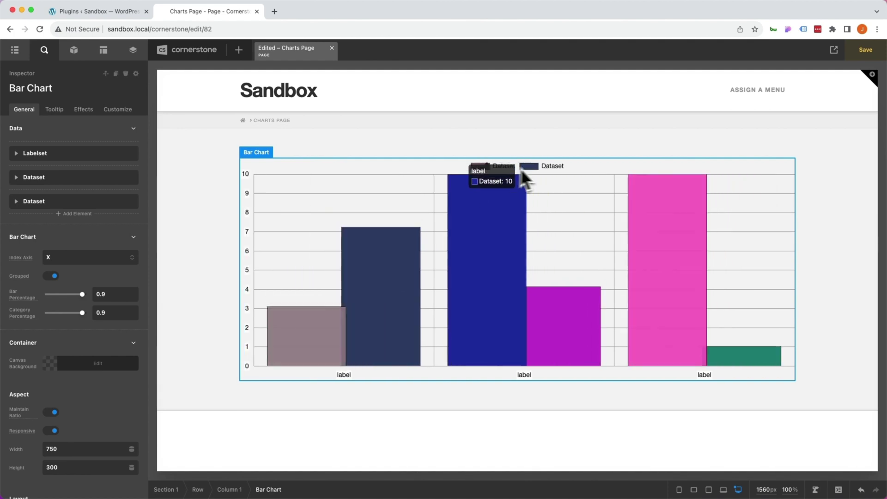
left_click(539, 168)
left_click(530, 166)
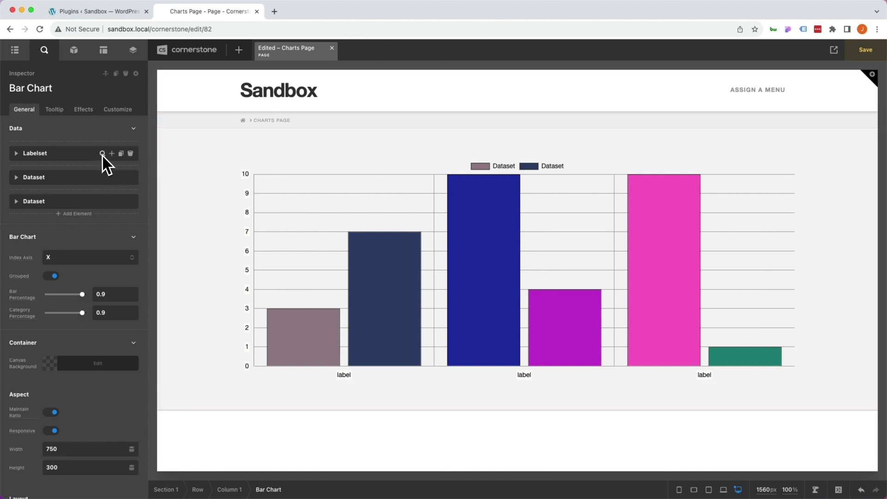
- Rename the three existing chart labels to Summer, Fall and Winter
left_click(101, 155)
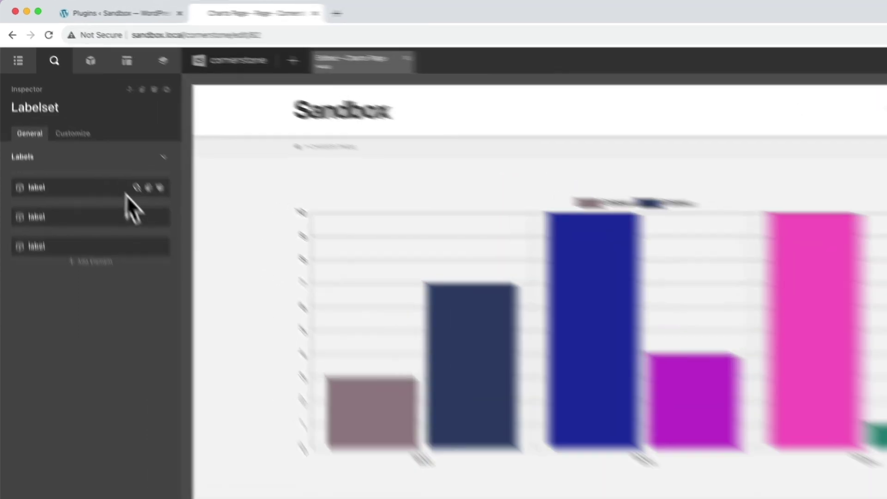
left_click(98, 155)
left_click(69, 146)
key("BackSpace")
key("BackSpace")
key("BackSpace")
key("BackSpace")
key("BackSpace")
type("Summer")
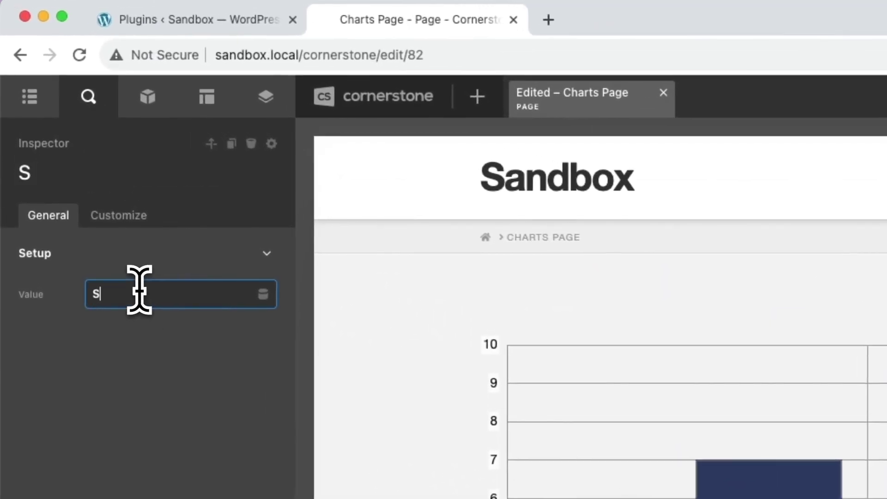
left_click(211, 144)
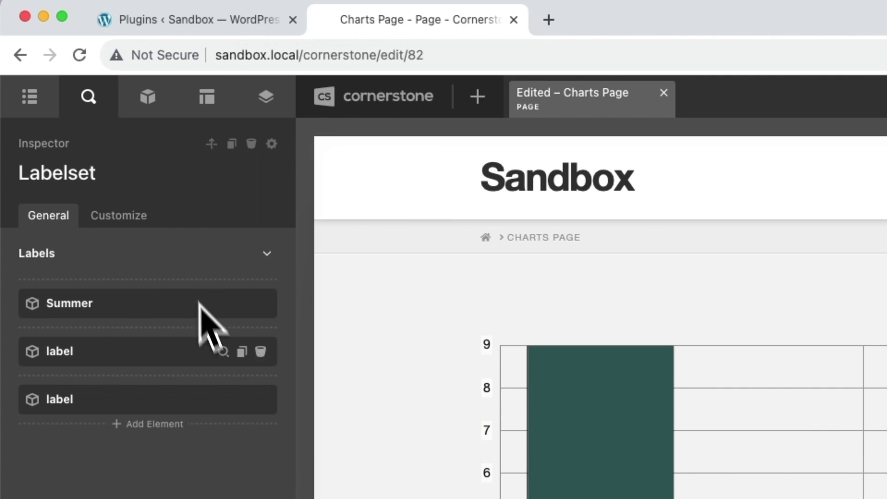
left_click(222, 354)
double_click(138, 295)
type("Fall")
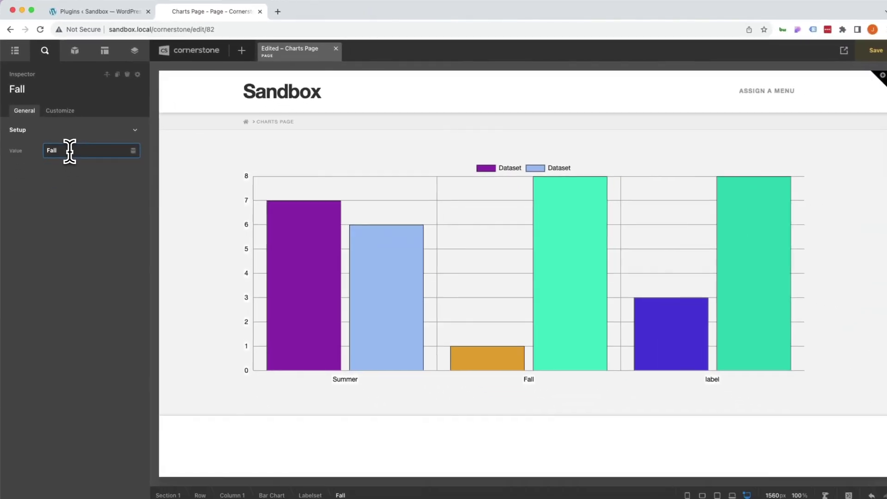
left_click(119, 82)
left_click(103, 202)
left_click(69, 148)
double_click(68, 150)
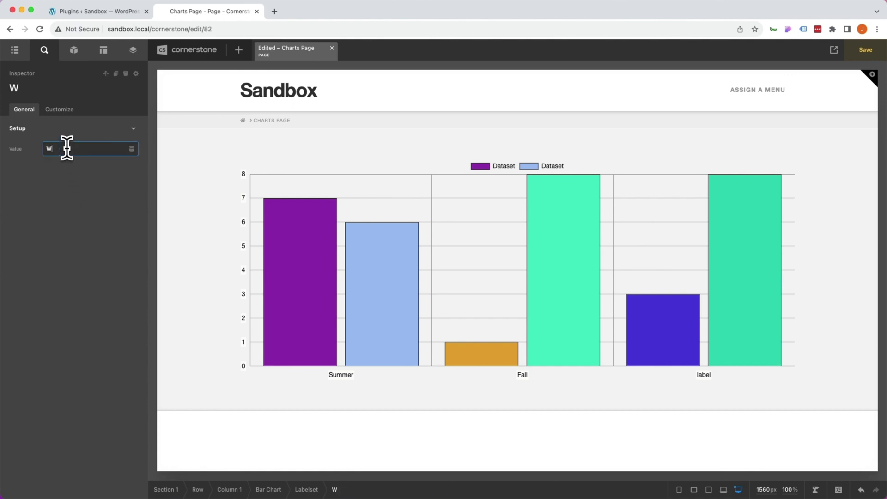
type("Winter")
left_click(106, 73)
- Add a fourth label to the labelset with the value Spring
left_click(77, 214)
left_click(73, 189)
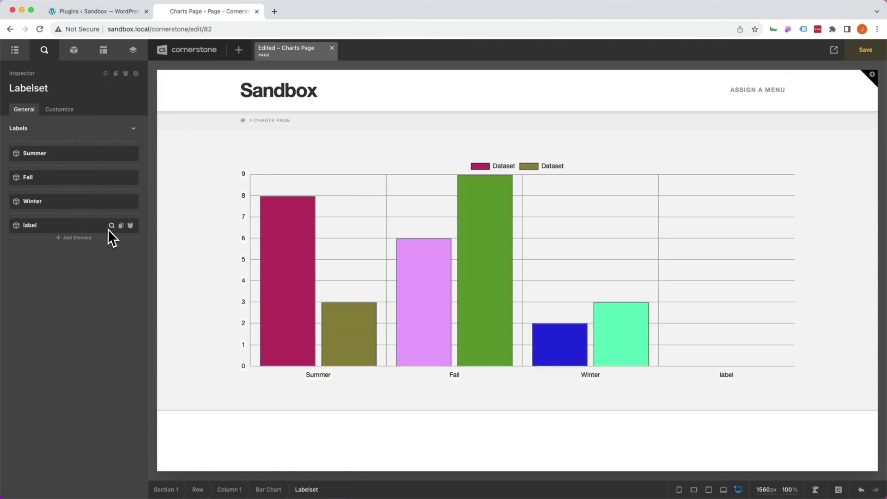
left_click(107, 227)
double_click(73, 150)
type("Spring")
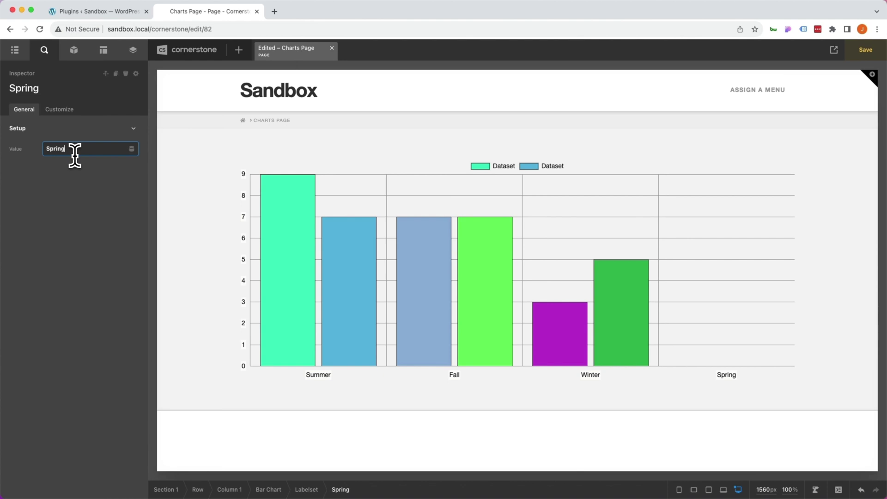
- Look through the Spring label's dynamic content and customization options
left_click(131, 148)
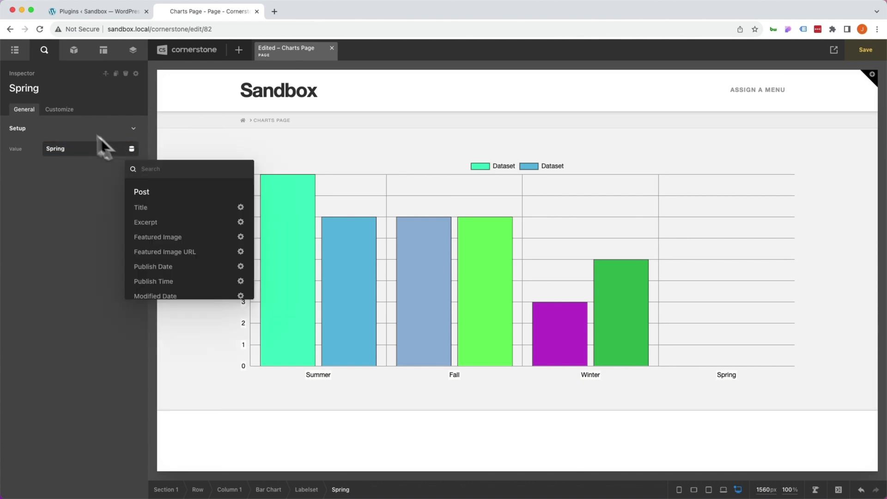
left_click(59, 114)
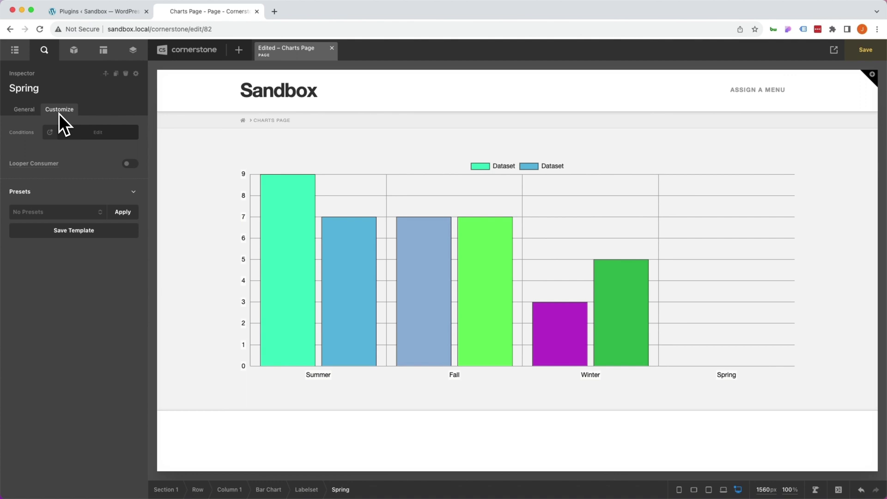
left_click(26, 113)
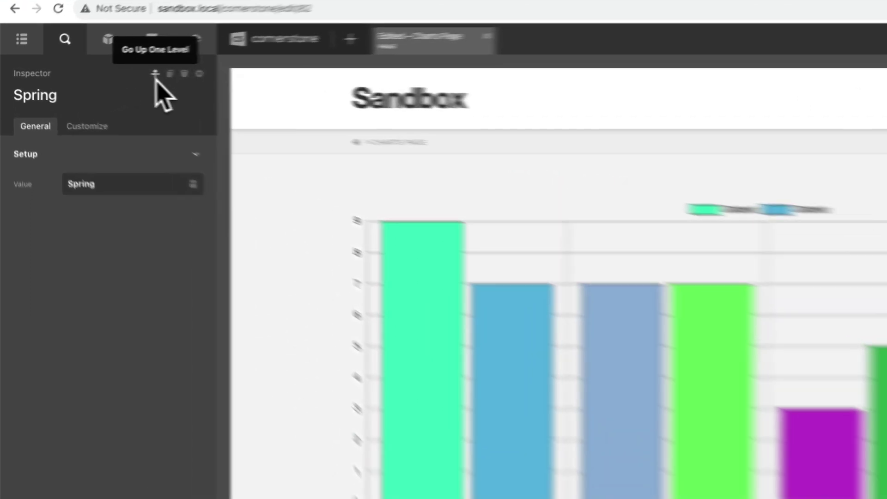
left_click(105, 74)
- Rename the first dataset's label from Dataset to Like
left_click(206, 76)
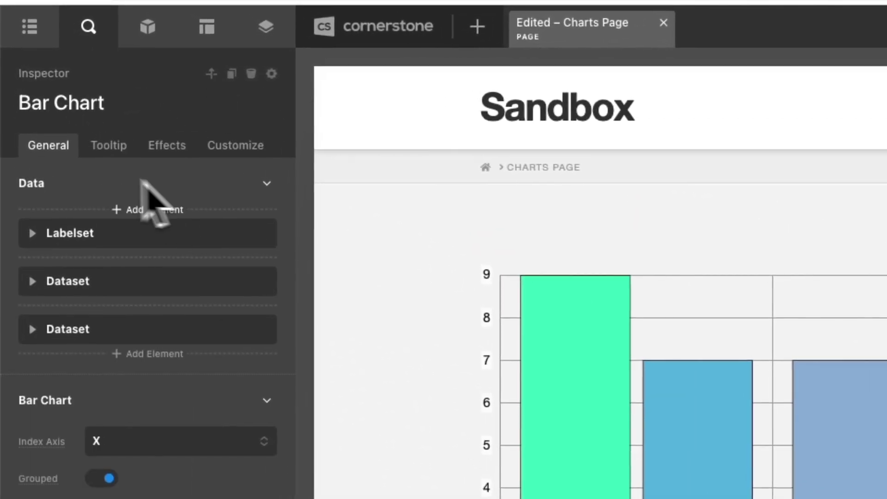
mouse_move(119, 225)
mouse_move(42, 283)
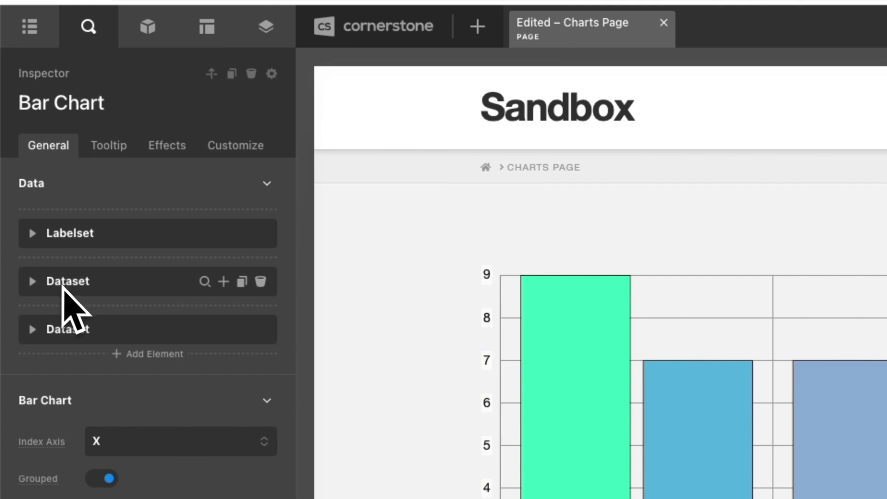
left_click(207, 284)
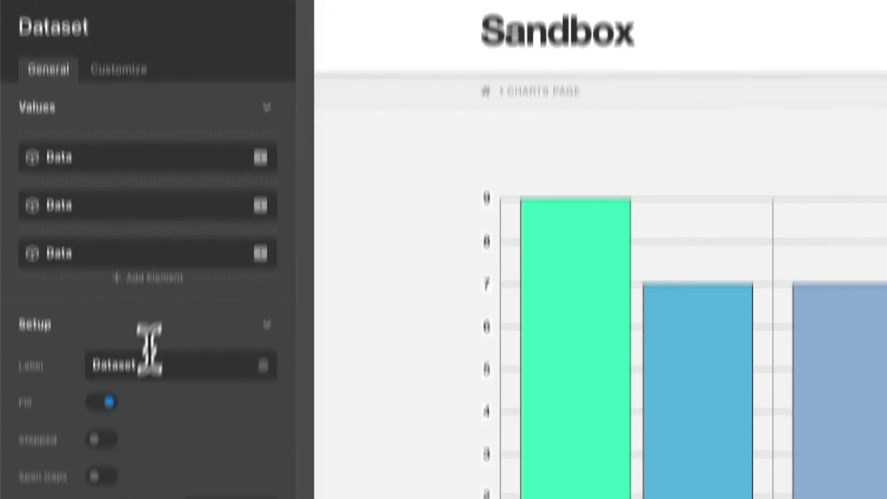
left_click(133, 446)
double_click(137, 451)
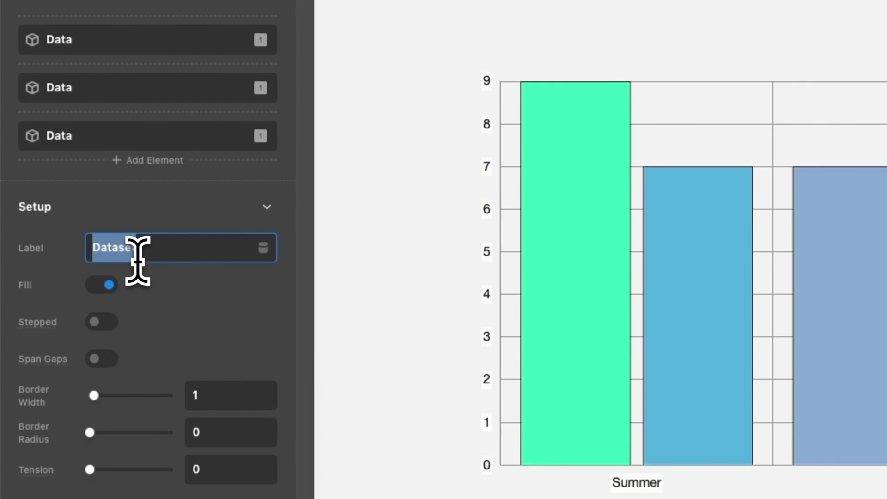
type("Like")
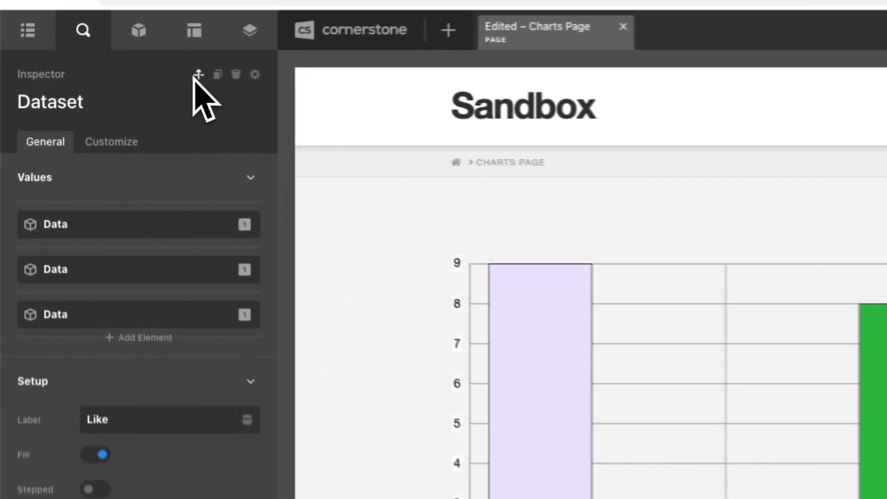
left_click(106, 74)
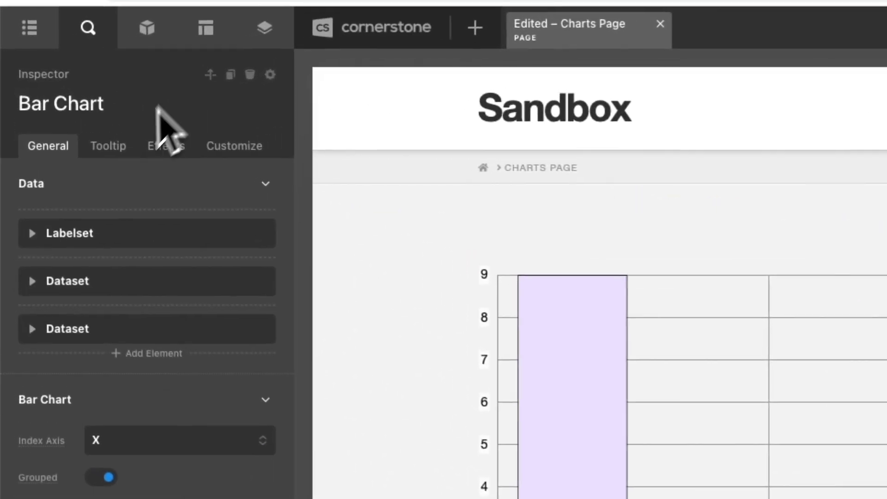
- Set the Like dataset's Summer item to 100 with Color 1 fill and border
left_click(32, 234)
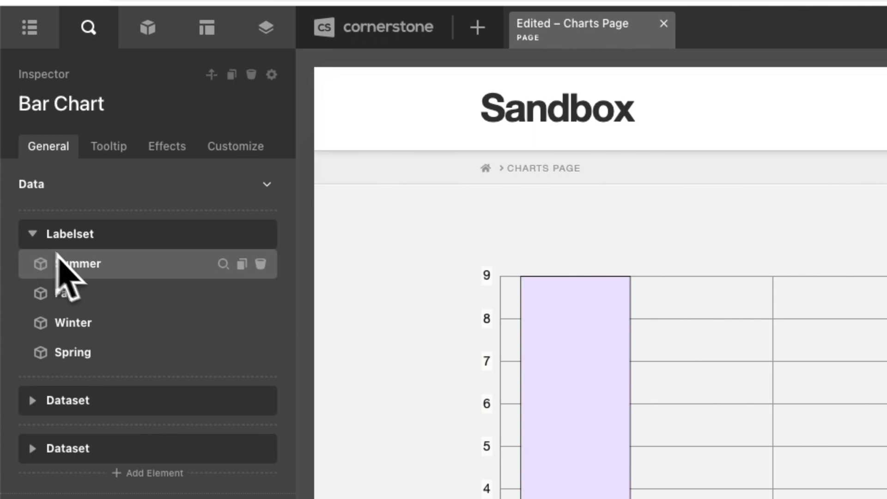
left_click_drag(56, 253, 77, 255)
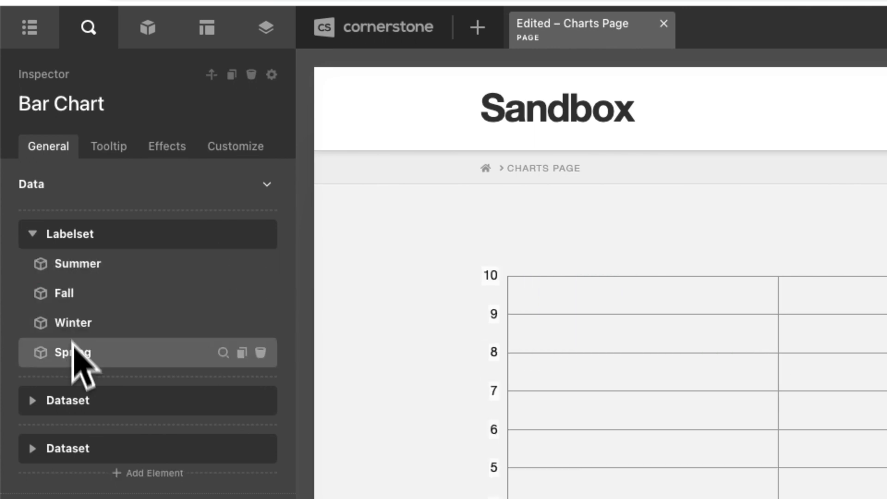
left_click(33, 400)
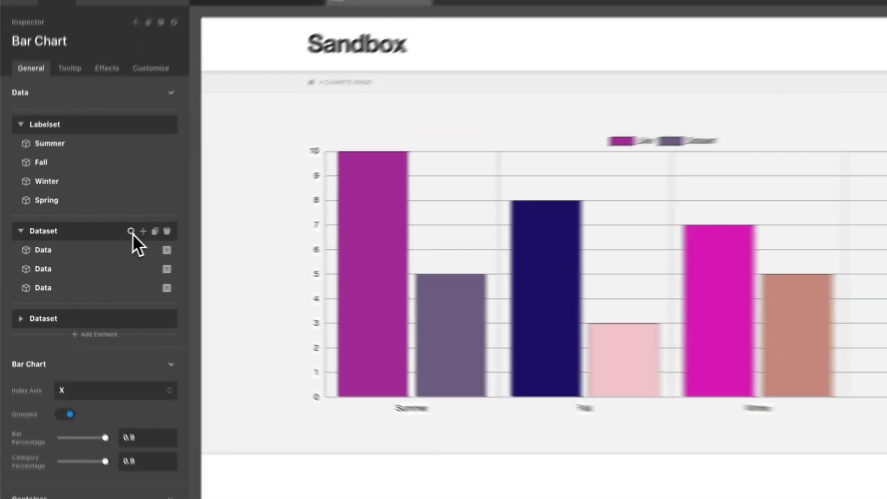
left_click(203, 218)
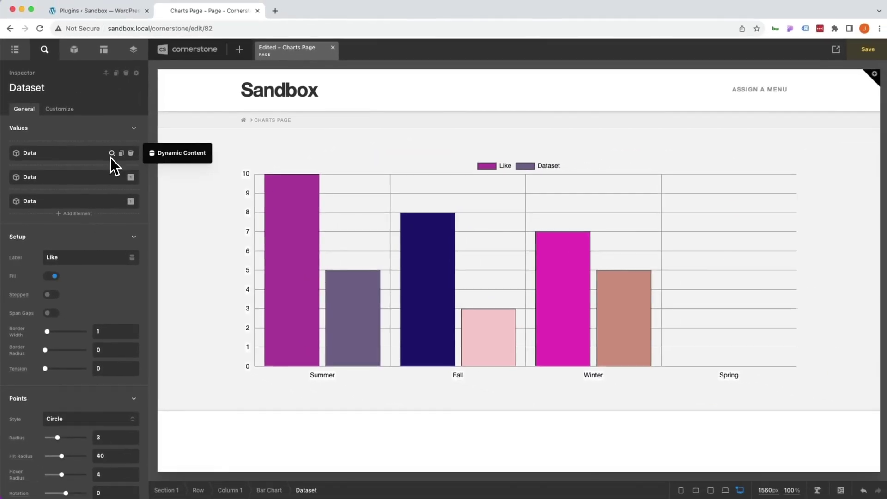
left_click(113, 152)
triple_click(86, 146)
type("100")
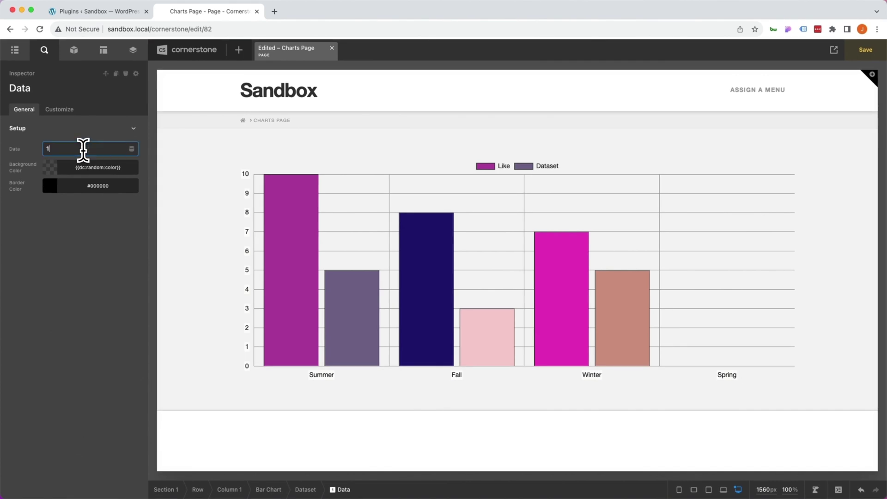
left_click(102, 167)
left_click(217, 228)
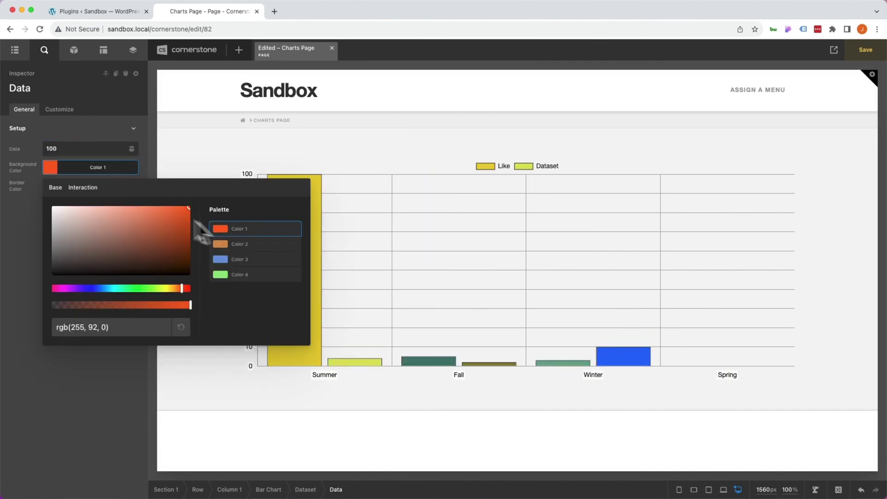
left_click(88, 185)
left_click(218, 247)
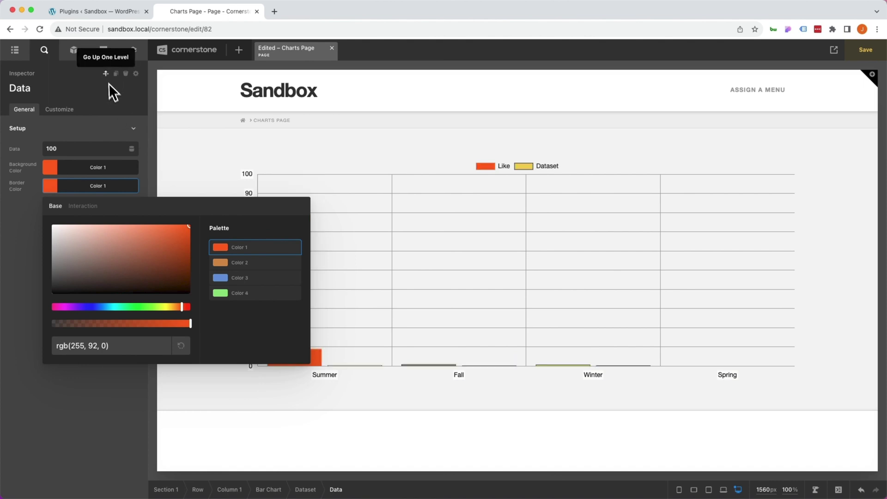
left_click(106, 74)
- Set the Fall item to 200 with Color 2 fill and border
left_click(111, 177)
triple_click(87, 148)
type("200")
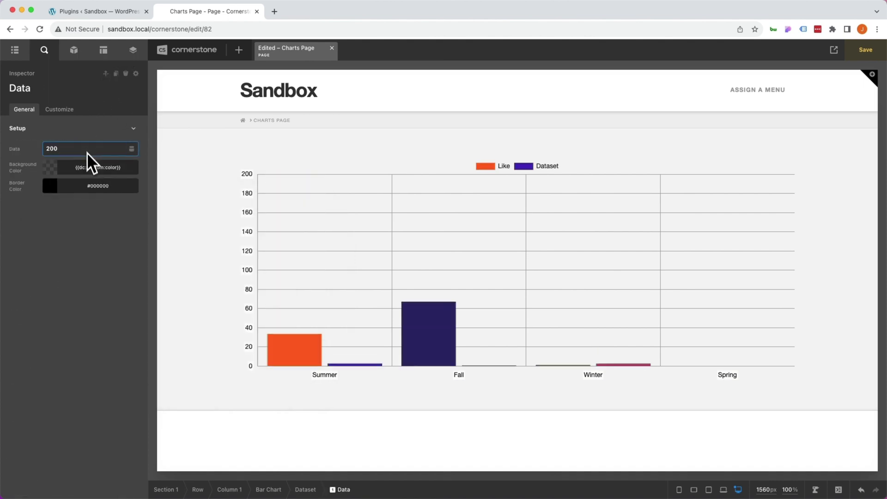
left_click(88, 168)
left_click(219, 245)
left_click(90, 172)
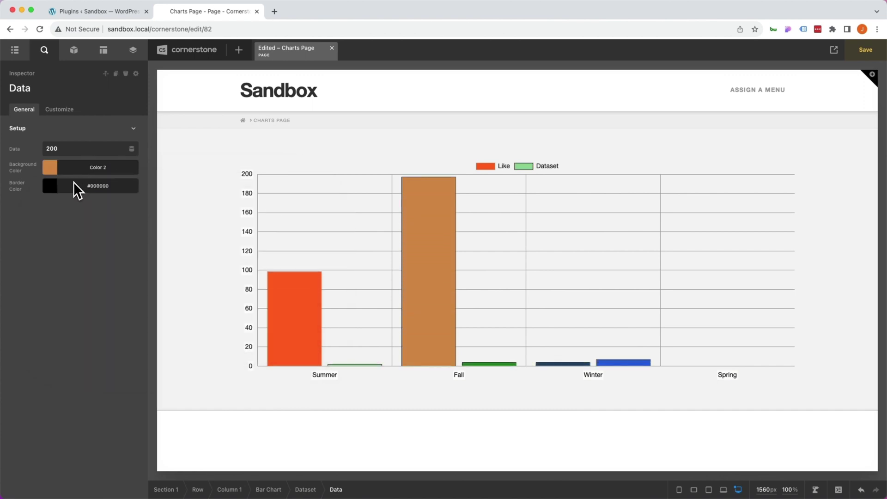
left_click(75, 187)
left_click(222, 261)
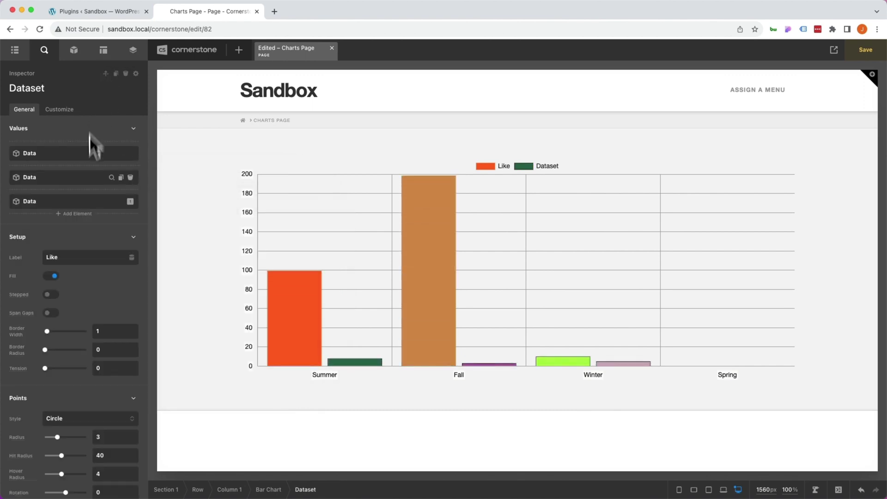
- Set the Winter item to 300 with Color 3 fill and border
left_click(106, 201)
triple_click(89, 149)
type("300")
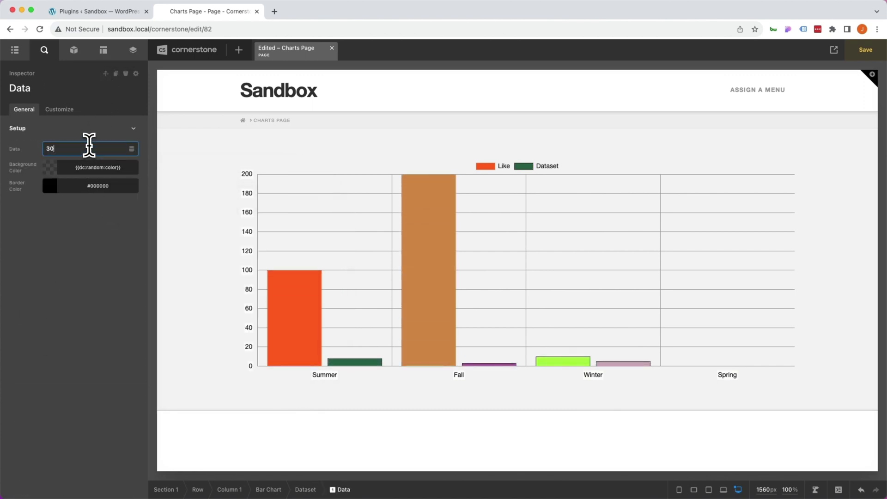
left_click(87, 167)
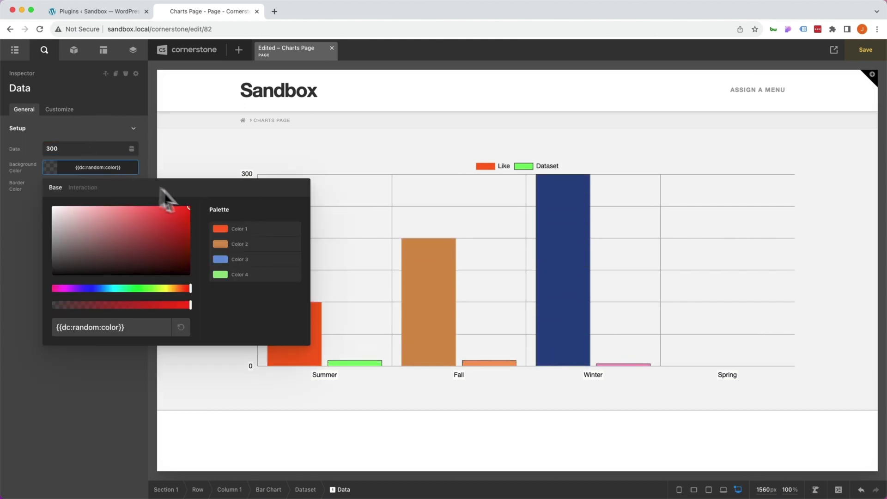
left_click(220, 259)
left_click(99, 169)
left_click(83, 190)
left_click(218, 274)
left_click(107, 74)
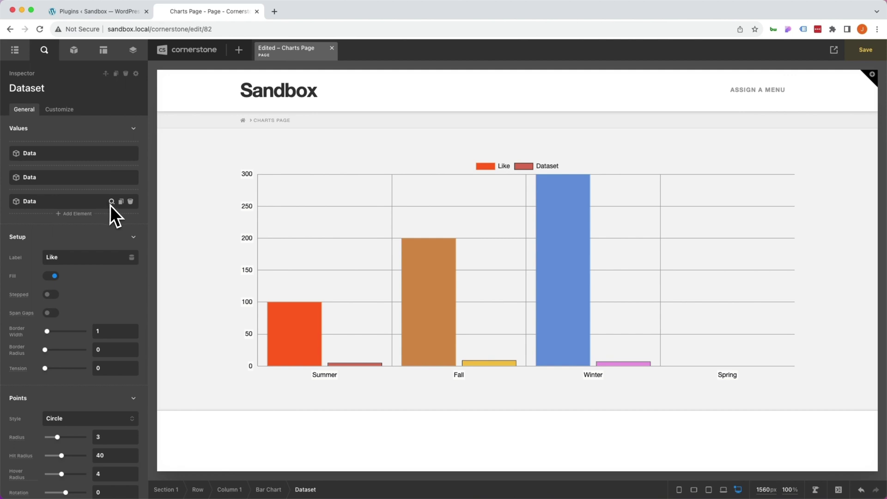
- Add a fourth Like data item for Spring with value 400 in Color 4
left_click(88, 212)
left_click(66, 185)
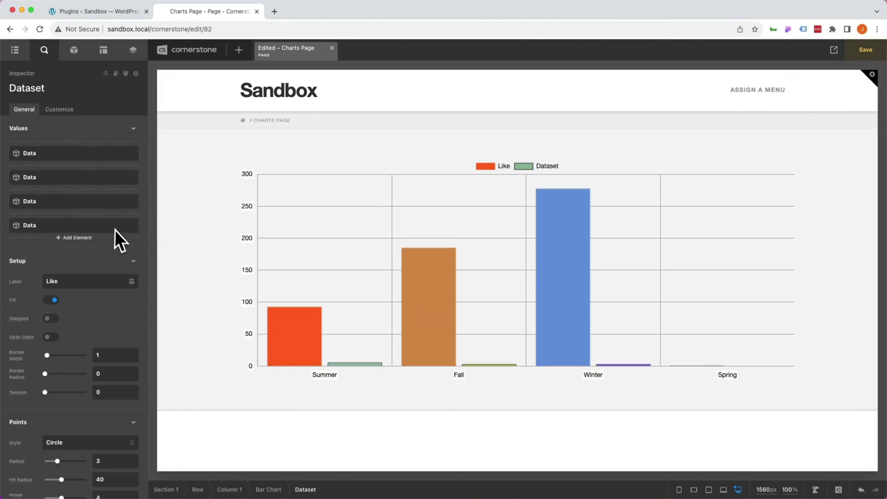
left_click(112, 226)
left_click(67, 148)
type("1")
key("BackSpace")
type("400")
left_click(63, 163)
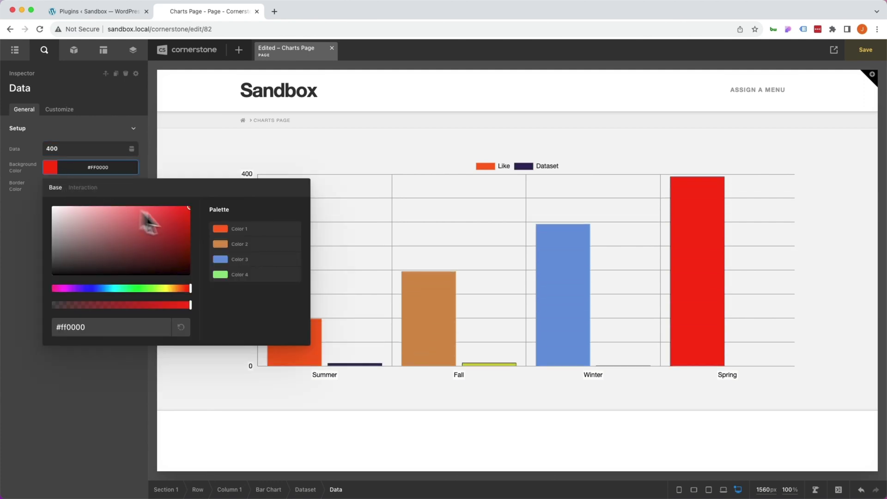
left_click(221, 275)
left_click(76, 170)
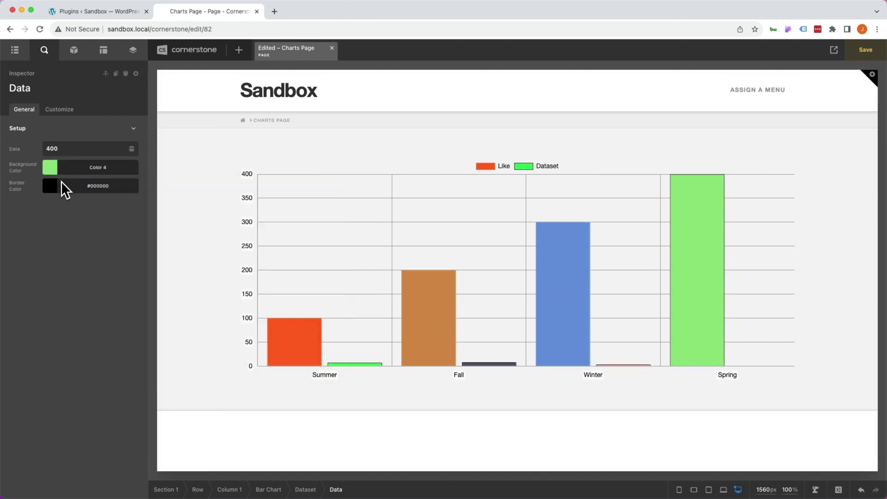
left_click(62, 184)
left_click(235, 292)
left_click(35, 276)
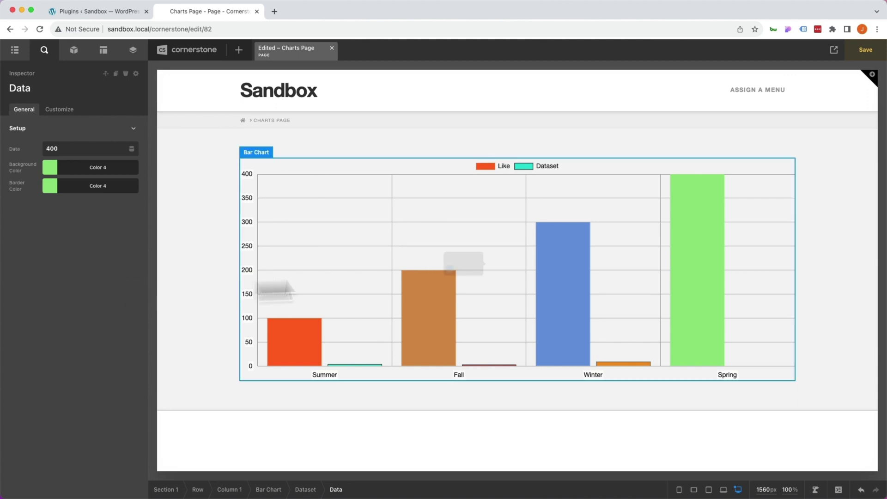
mouse_move(303, 329)
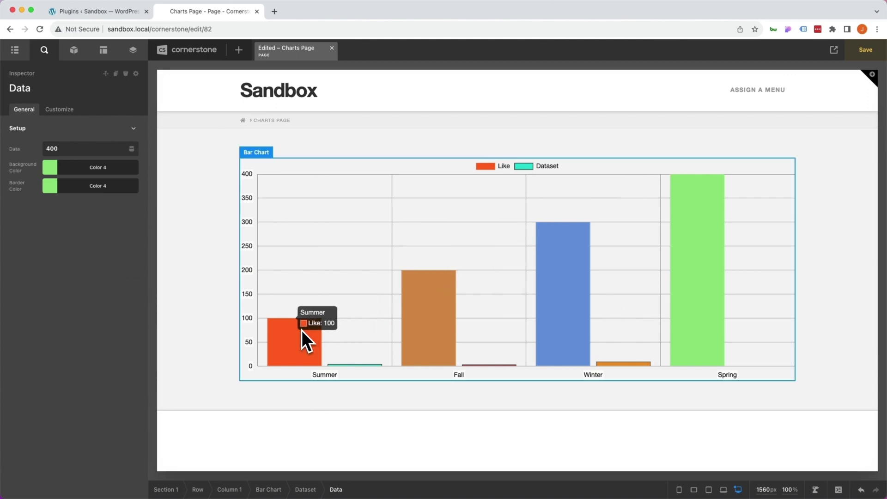
left_click(106, 74)
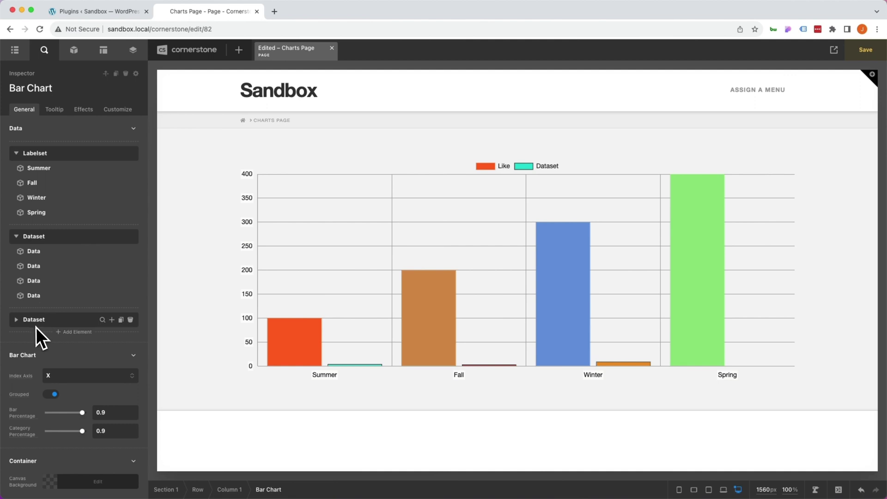
- Rename the second dataset to Dislike and pick a colour for its first bar
left_click(98, 322)
double_click(72, 257)
type("Dislike")
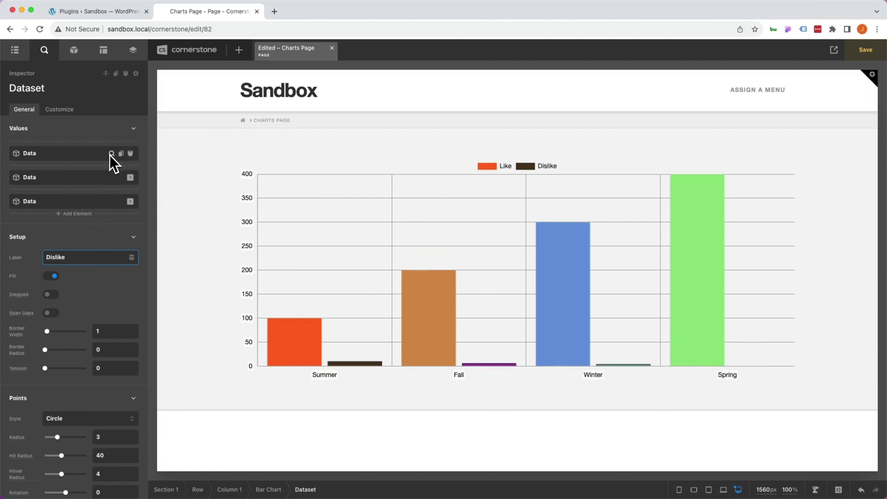
left_click(110, 154)
left_click(97, 167)
left_click(217, 256)
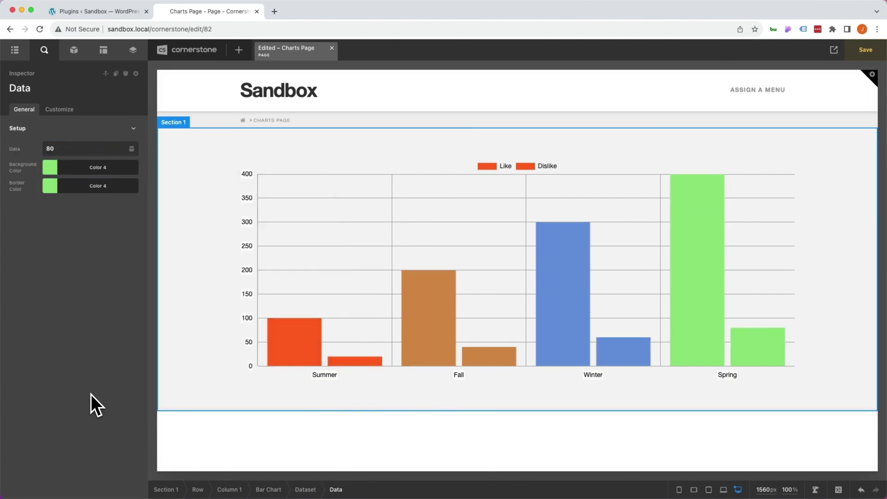
left_click(105, 75)
left_click(105, 76)
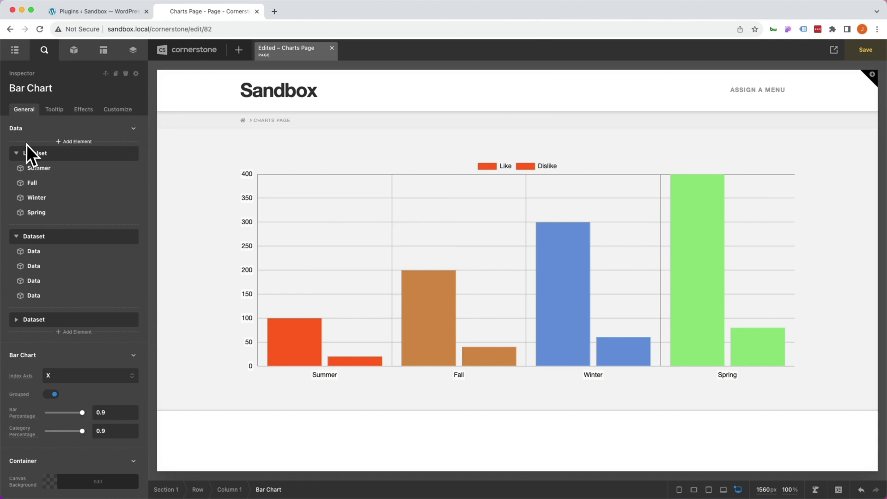
- Switch the bar chart's Index Axis from X to Y
scroll(28, 145, "down", 5)
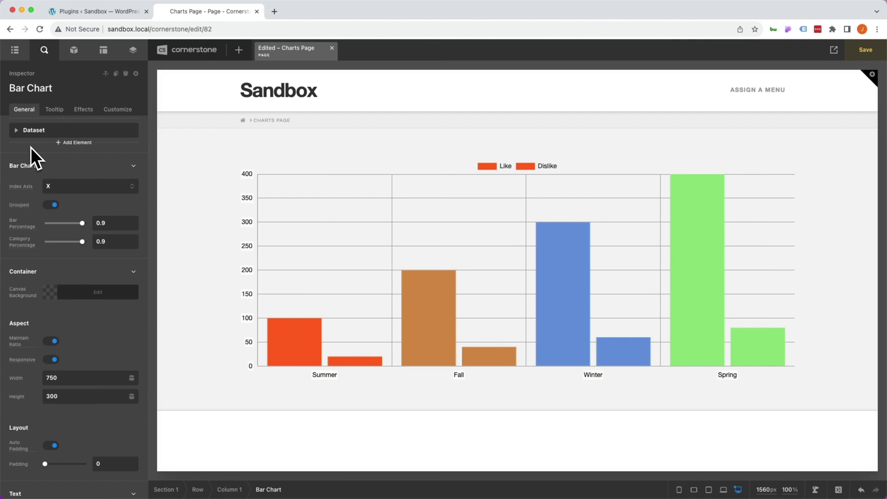
scroll(39, 174, "down", 5)
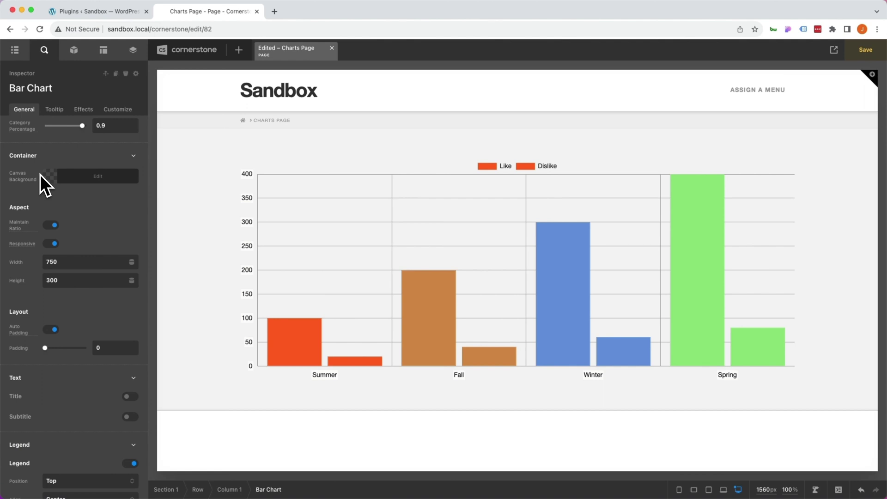
scroll(42, 194, "up", 6)
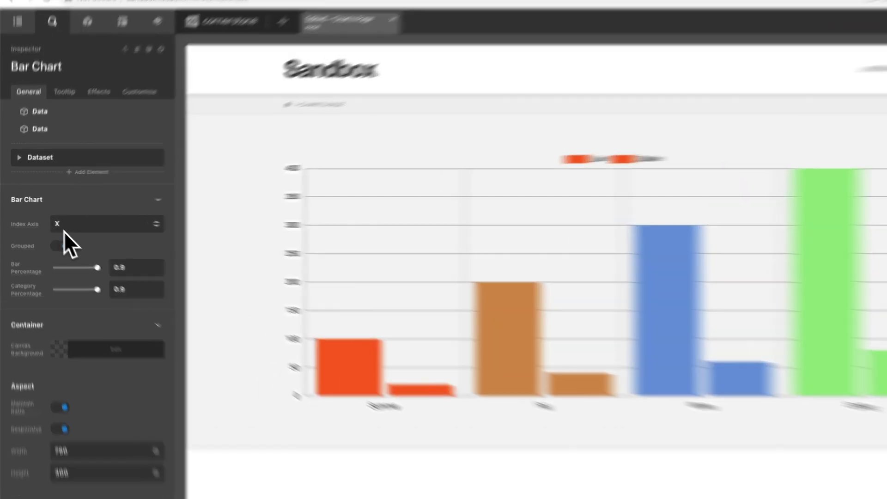
left_click(54, 227)
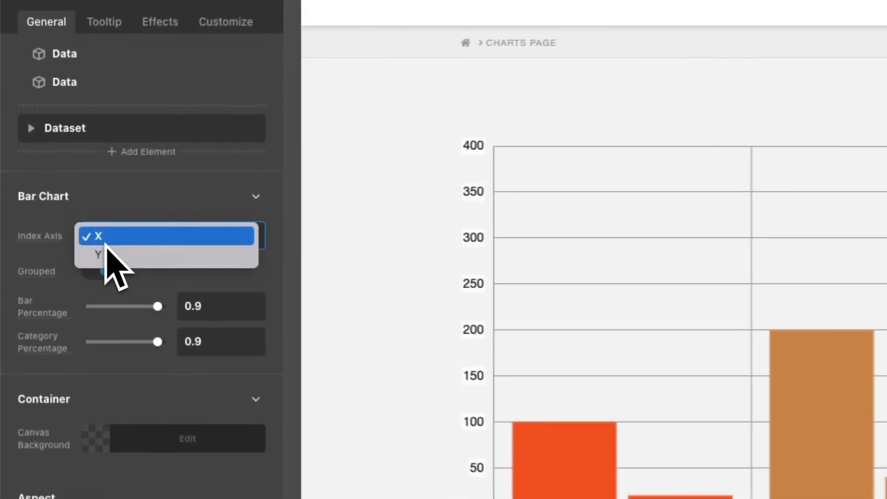
left_click(109, 257)
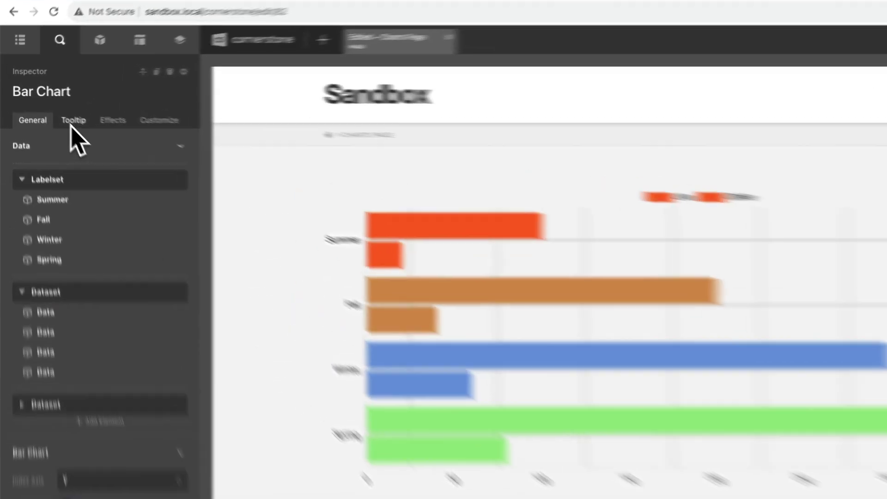
left_click(54, 109)
- Leave tooltips enabled but turn off their Display Colors swatches
left_click(38, 249)
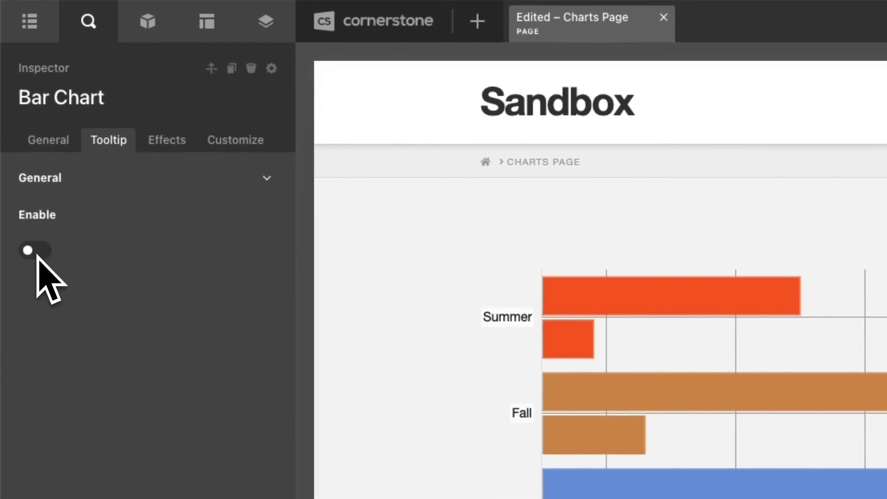
left_click(37, 252)
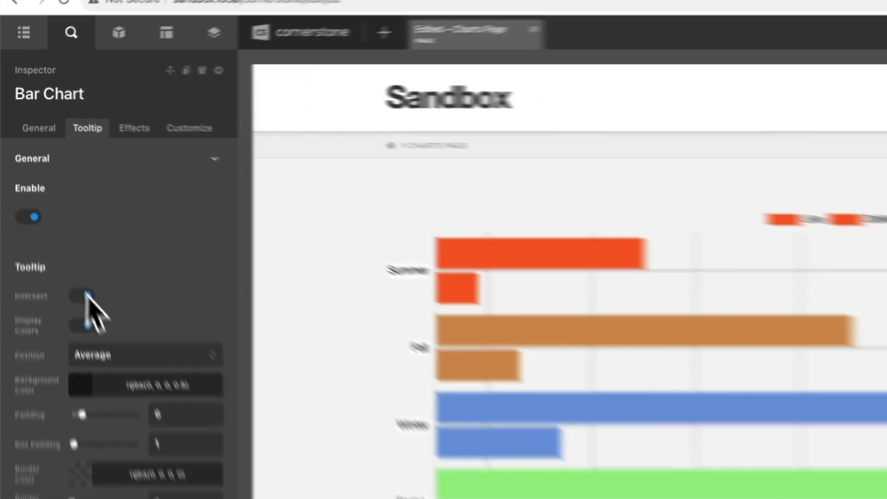
scroll(139, 393, "down", 10)
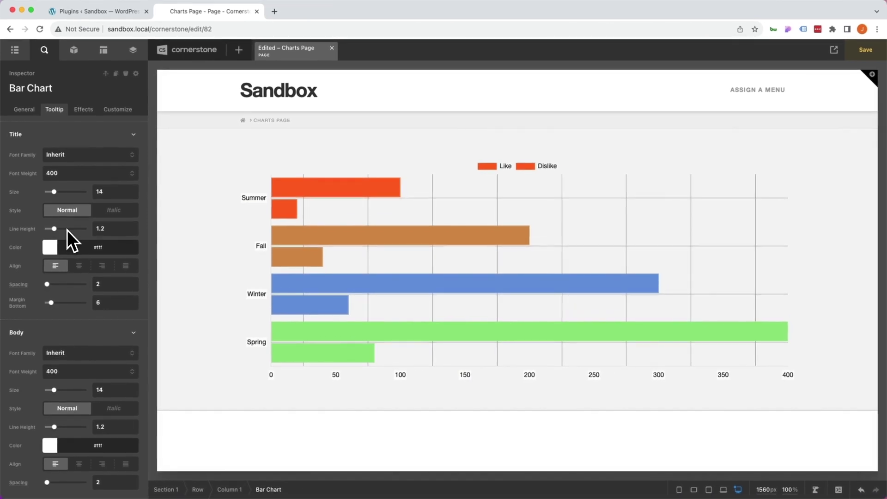
scroll(68, 230, "up", 3)
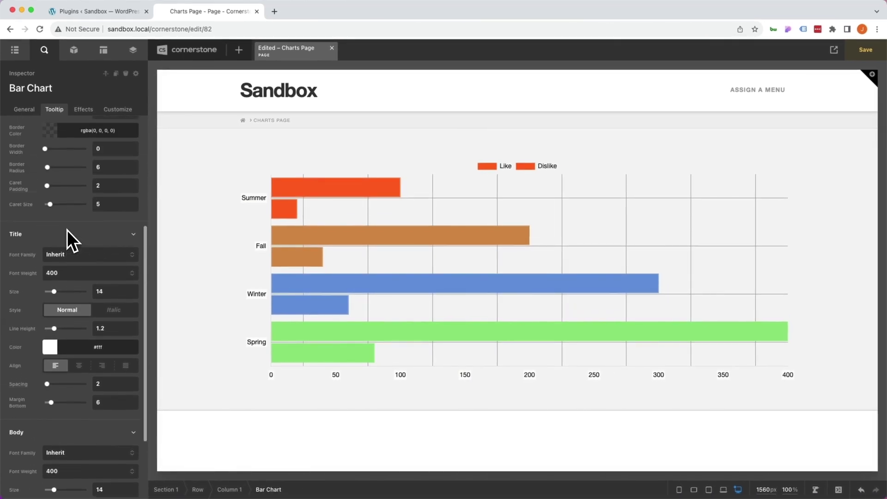
scroll(69, 231, "up", 3)
mouse_move(273, 200)
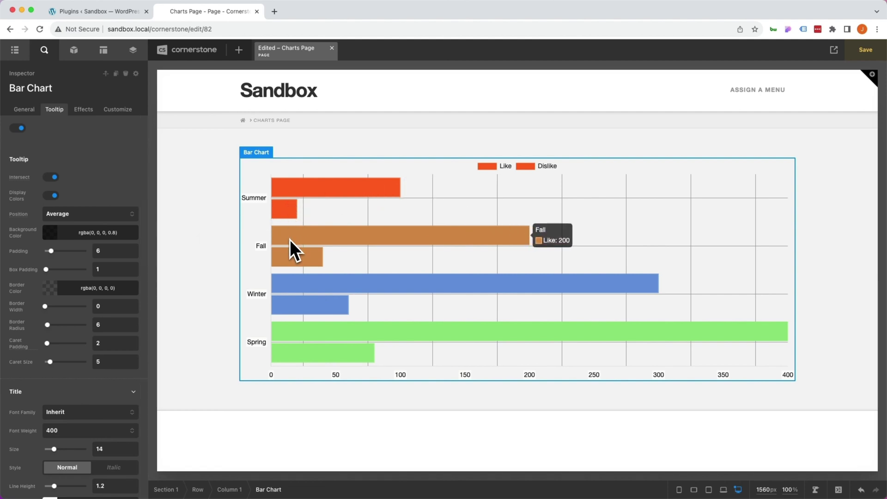
left_click(51, 196)
mouse_move(282, 209)
mouse_move(283, 235)
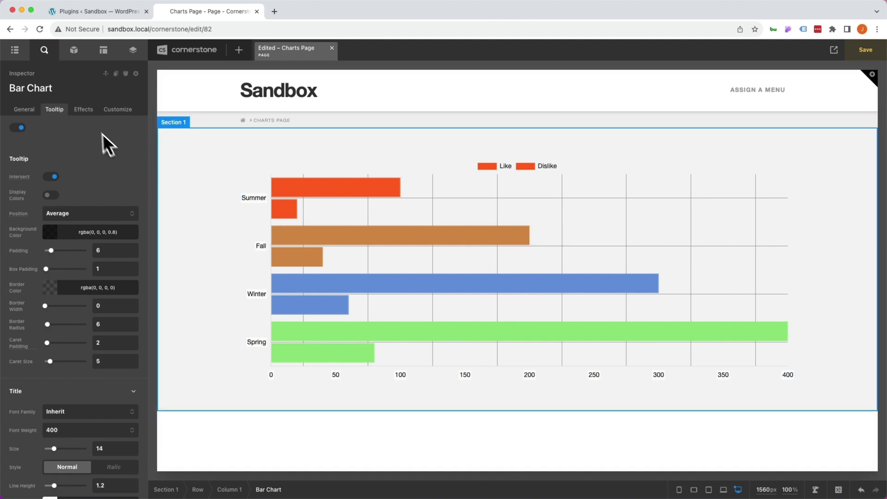
- Set animation duration to 3000 and delay to 100, leaving Loop off
left_click(76, 112)
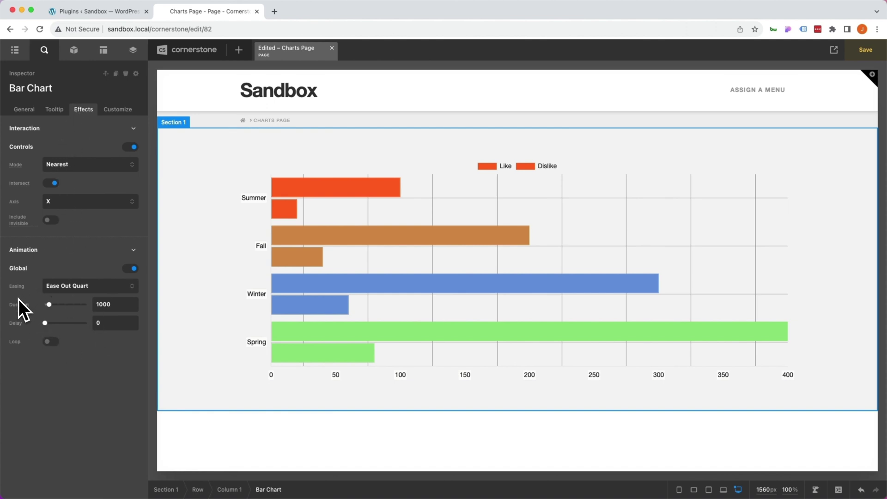
left_click(103, 305)
double_click(103, 305)
type("3000")
left_click(50, 342)
left_click(102, 323)
type("100")
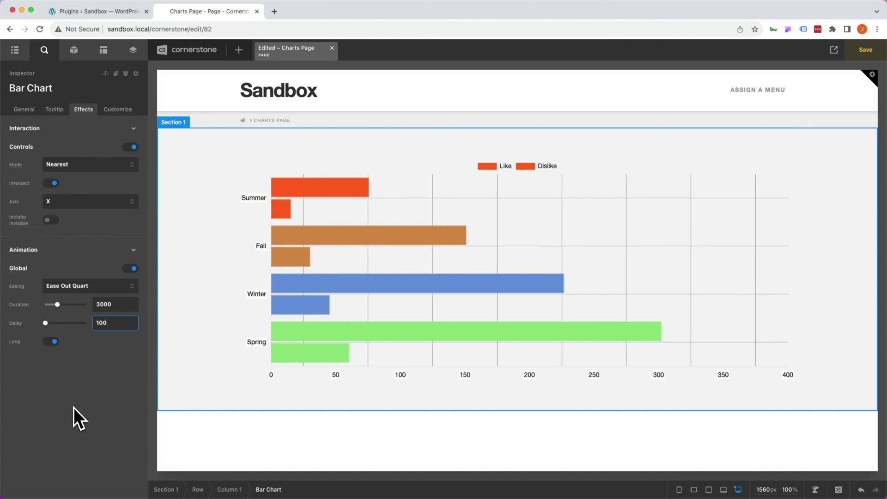
left_click(50, 345)
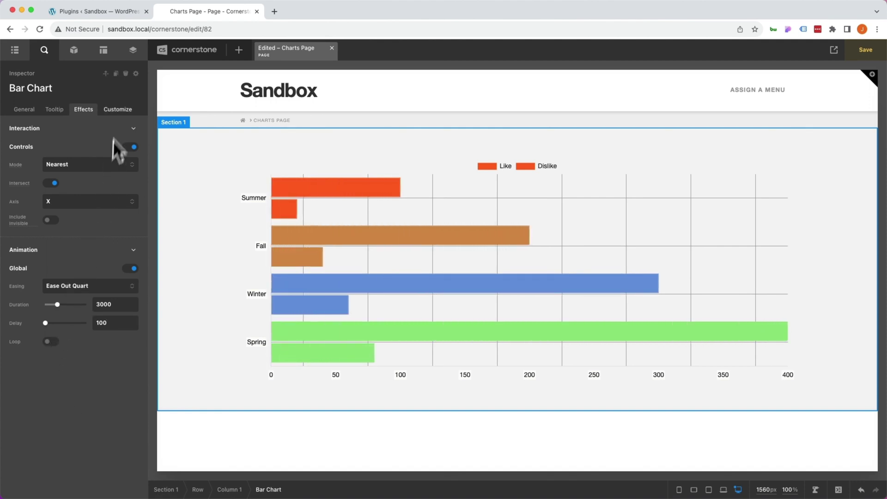
- Show the Bar Chart's Customize options for ID, class, CSS and presets
left_click(120, 109)
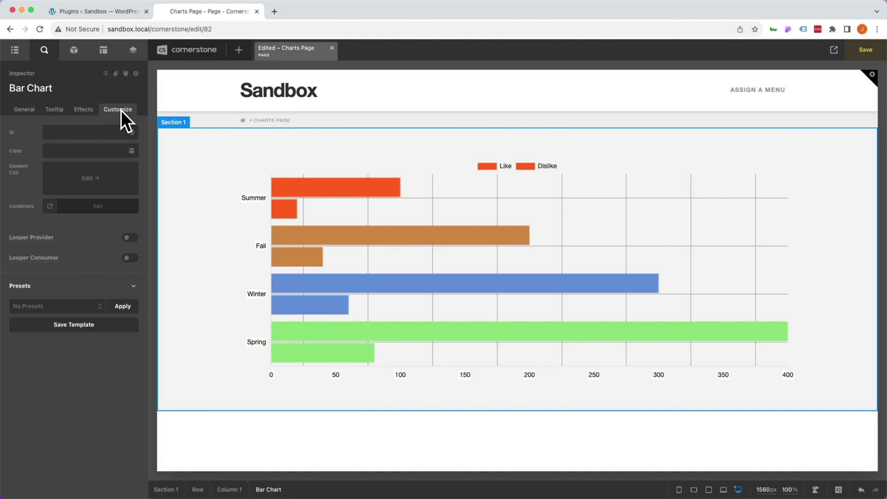